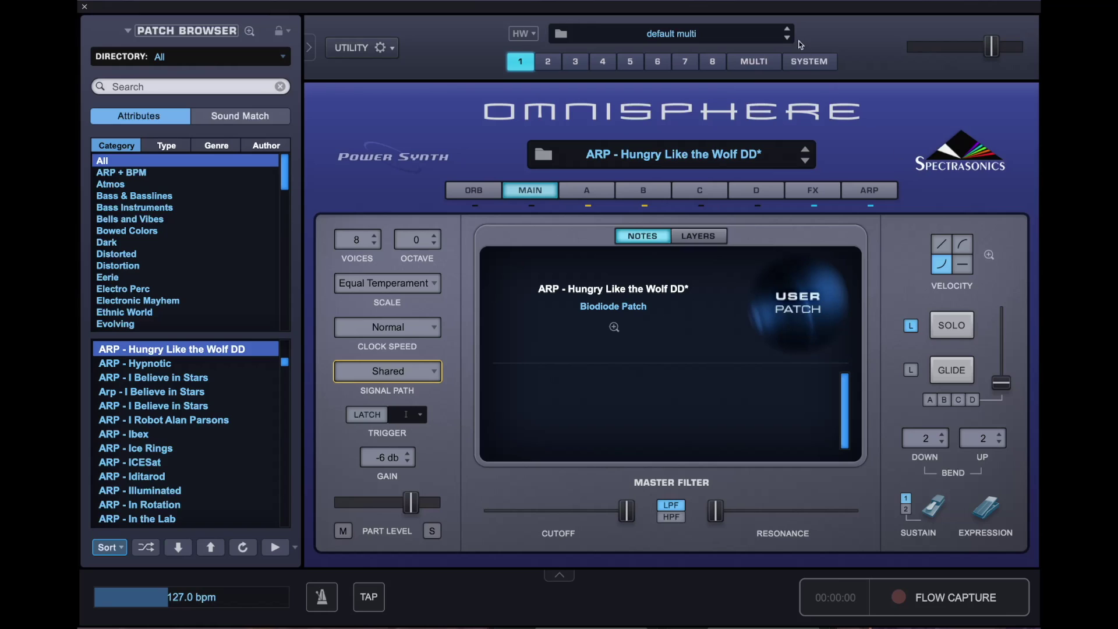
# - Initialize the current patch and confirm so the part starts from the default patch
pyautogui.click(385, 48)
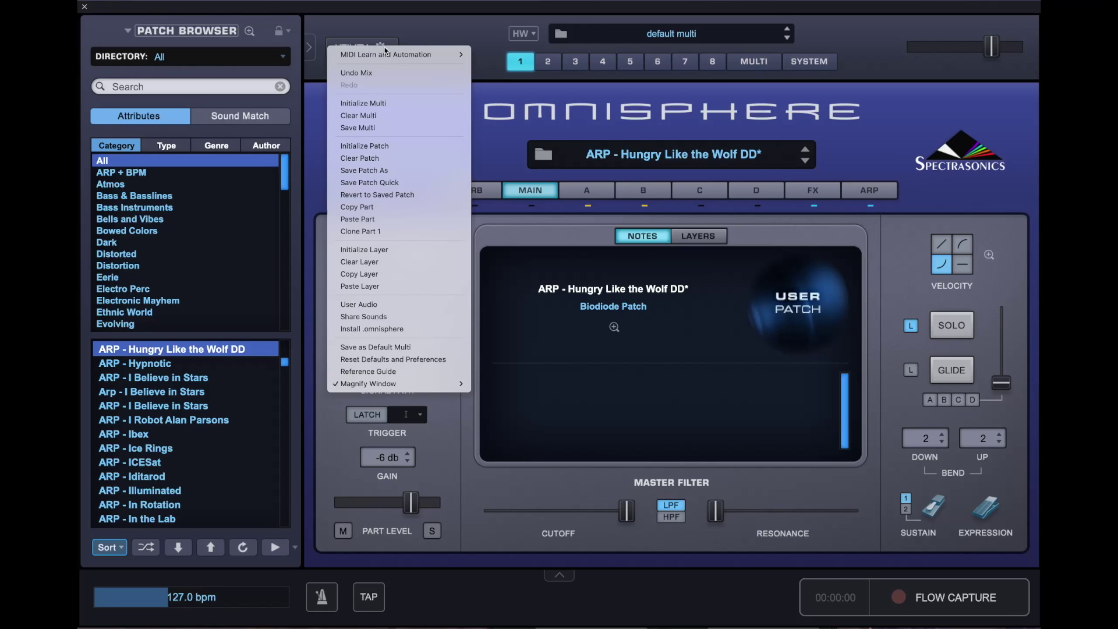
pyautogui.click(399, 146)
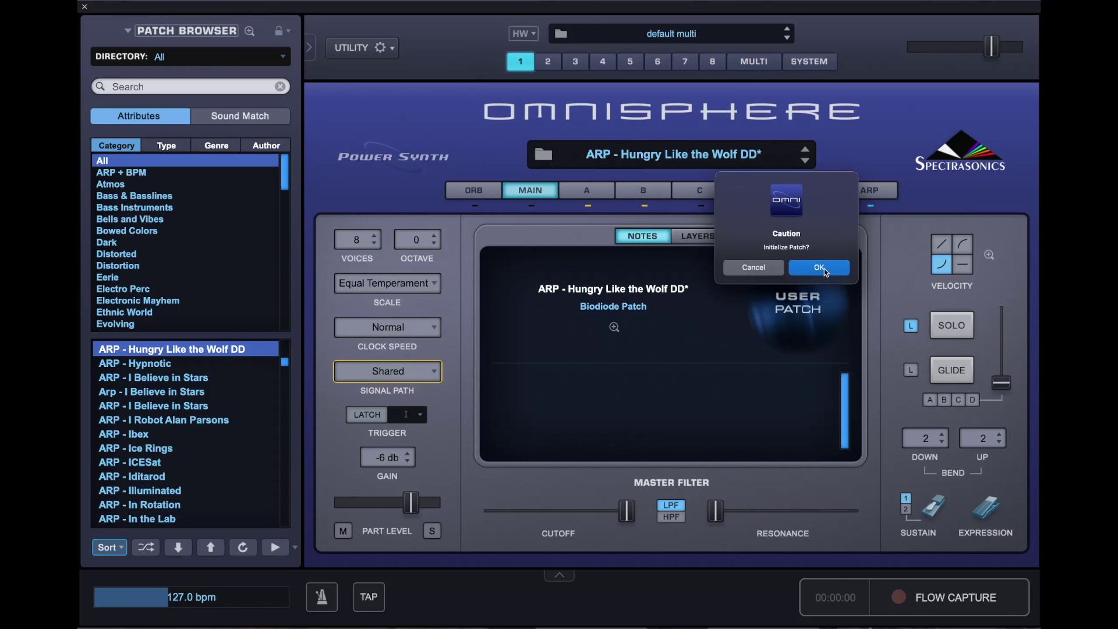
pyautogui.click(820, 268)
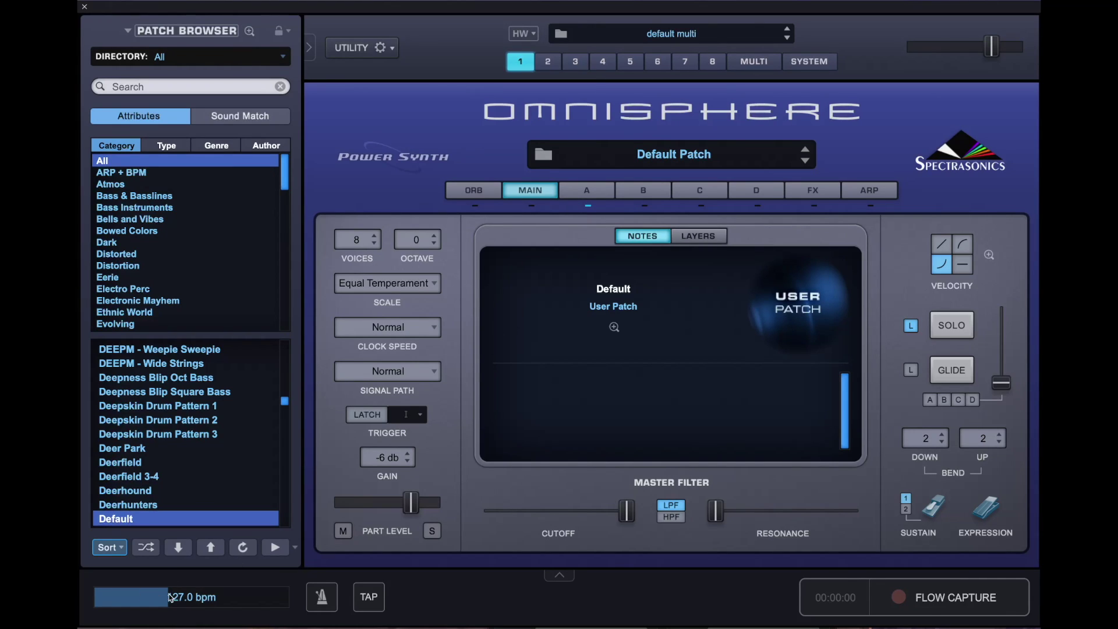
# - Set the patch's signal path to Shared and turn on layer B in addition to layer A
pyautogui.moveTo(168, 598)
pyautogui.mouseDown()
pyautogui.moveTo(153, 600)
pyautogui.moveTo(170, 607)
pyautogui.mouseUp()
pyautogui.click(434, 374)
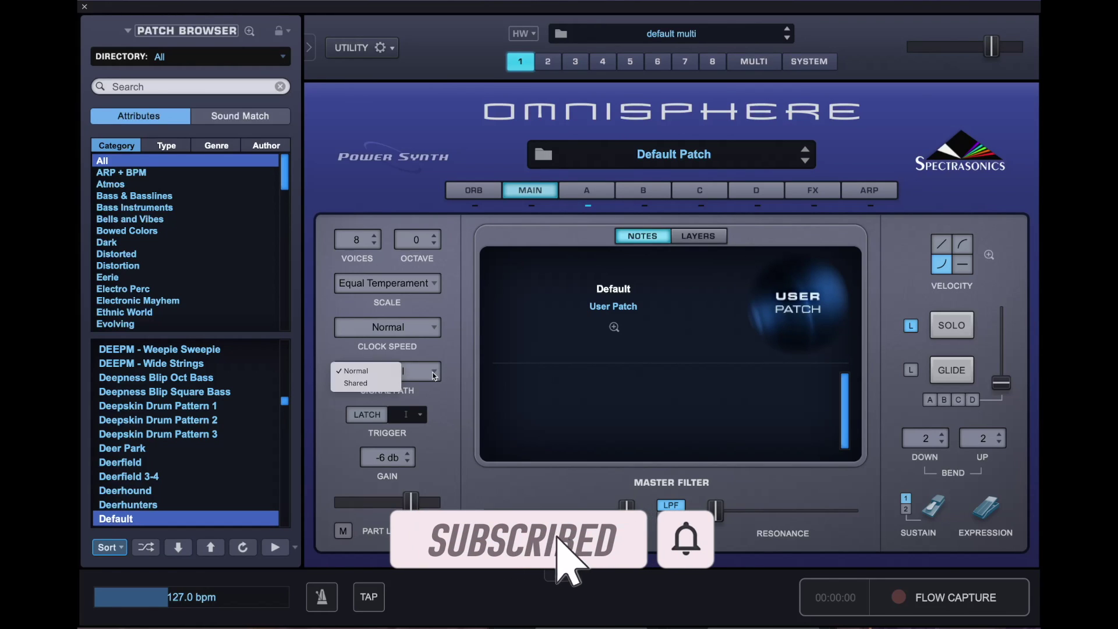
pyautogui.click(376, 384)
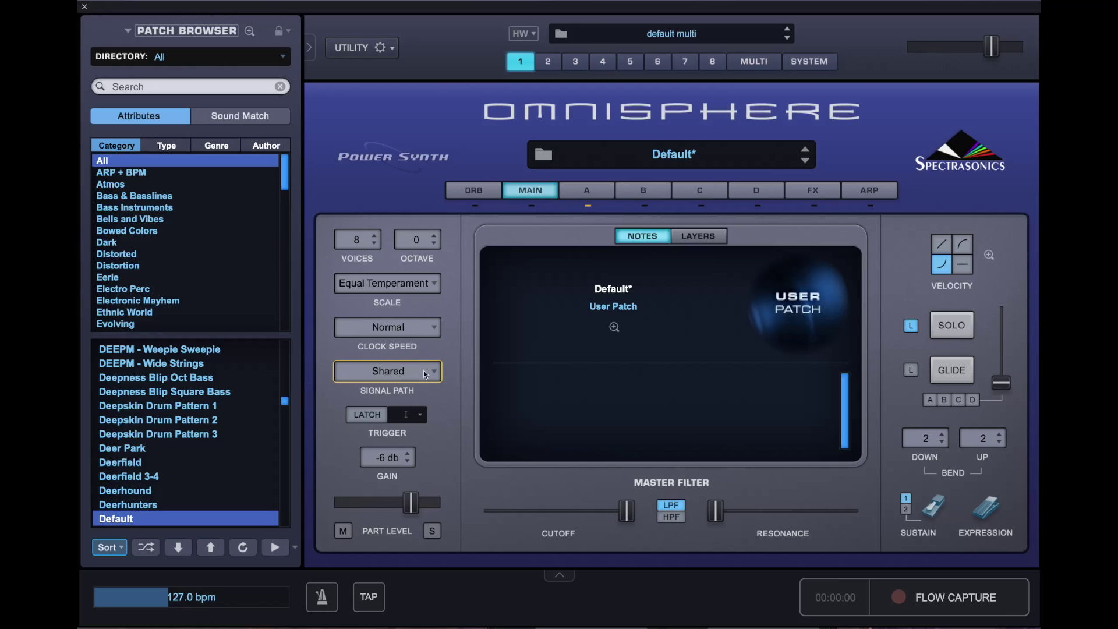
pyautogui.click(589, 195)
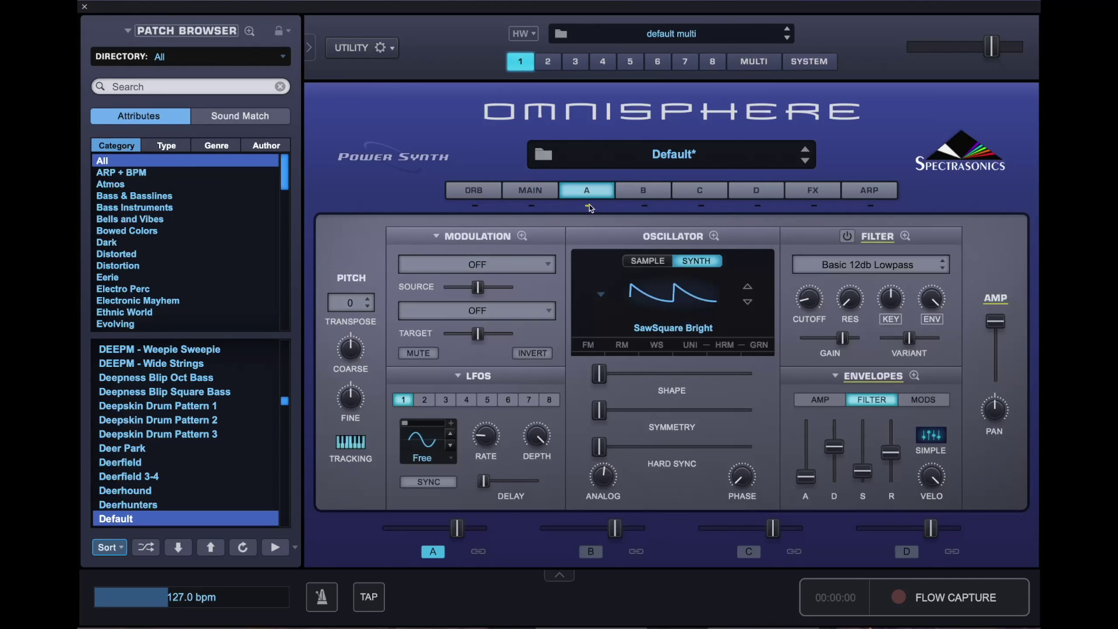
pyautogui.click(648, 207)
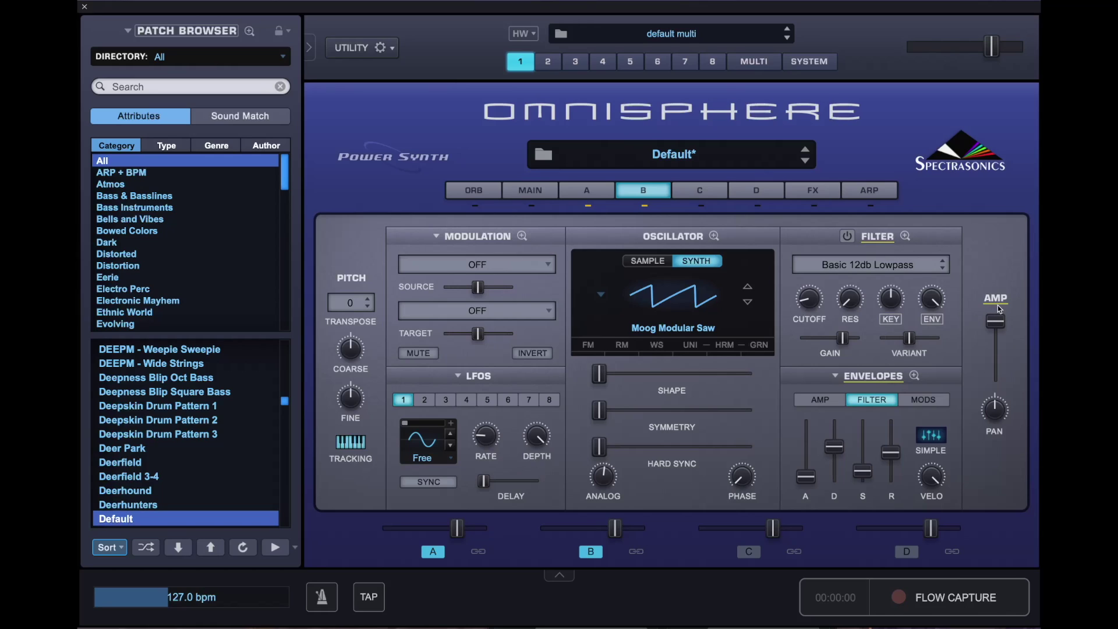
# - Look through the pages of layers A, B, C and D to compare their oscillators and settings
pyautogui.click(603, 199)
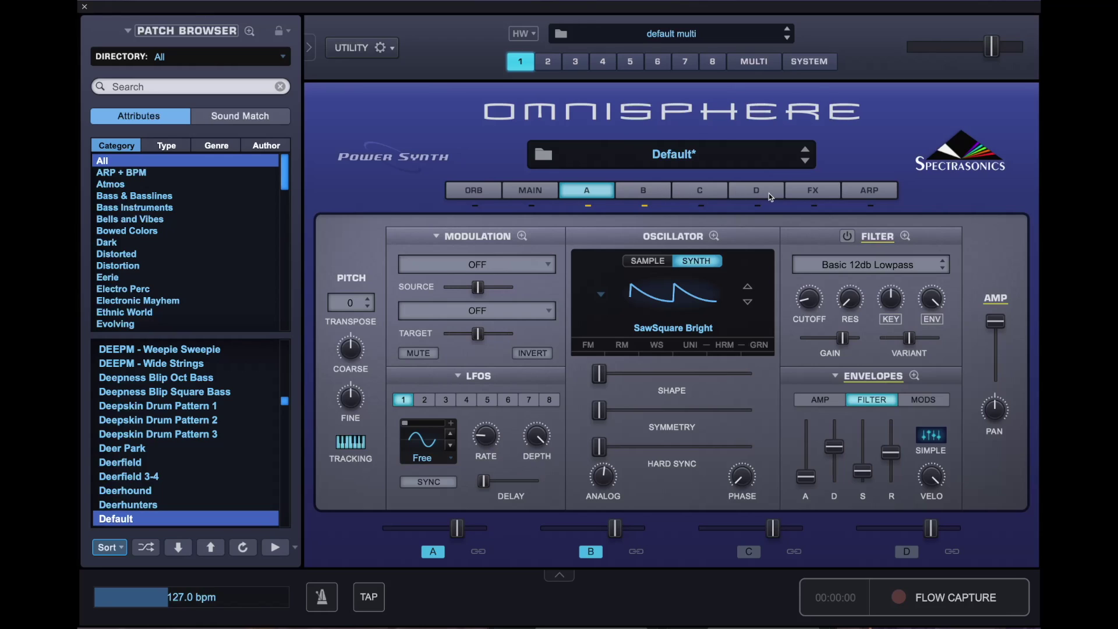
pyautogui.click(718, 195)
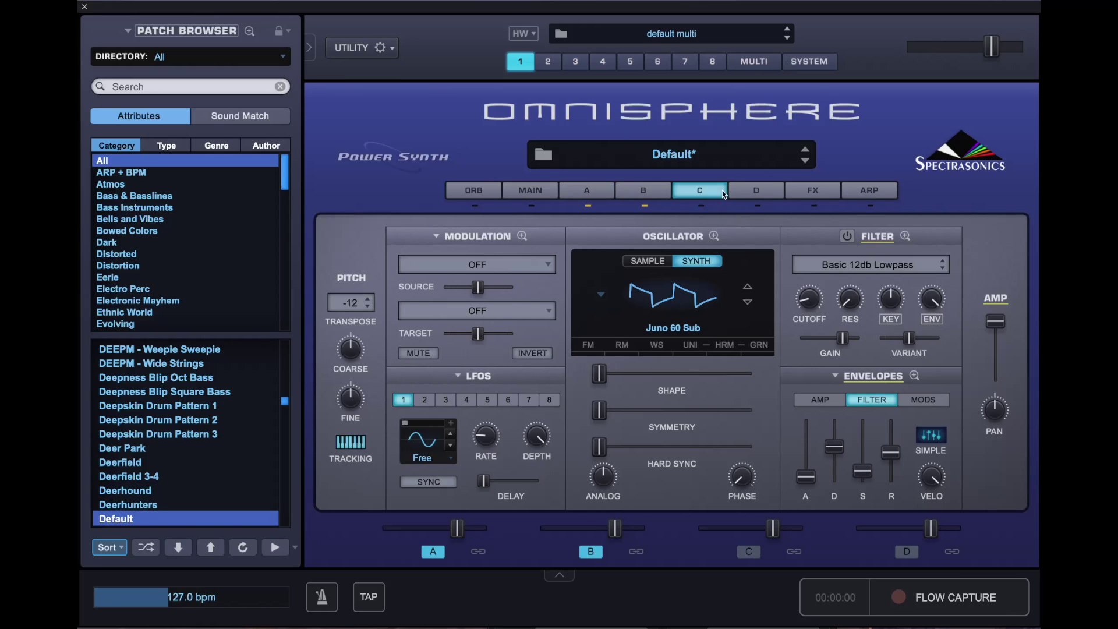
pyautogui.click(745, 196)
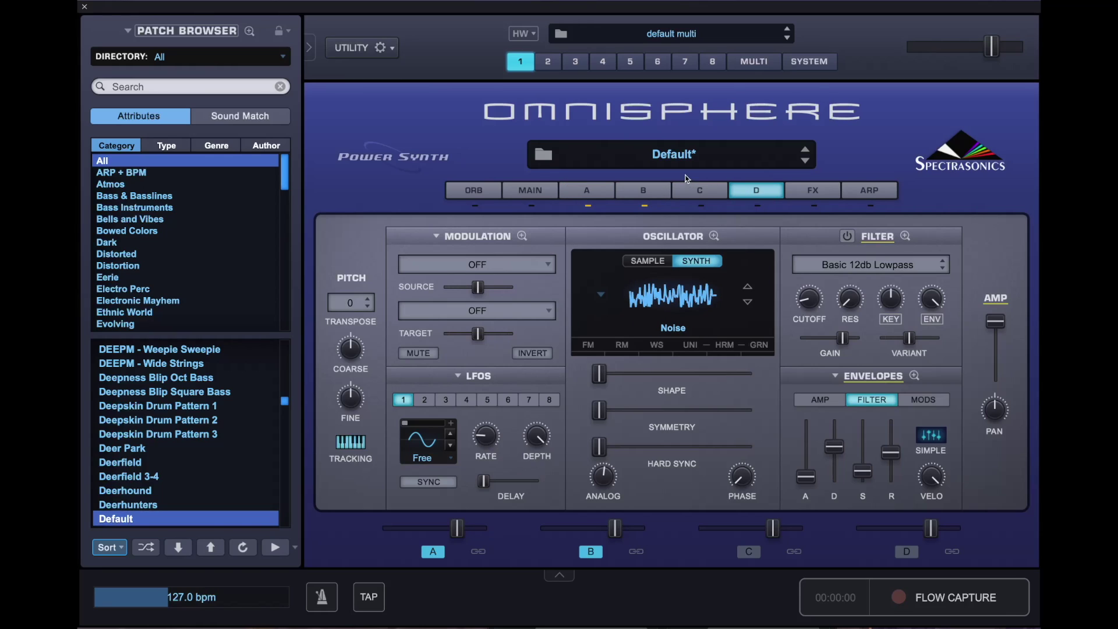
pyautogui.click(709, 190)
pyautogui.click(658, 191)
pyautogui.click(600, 197)
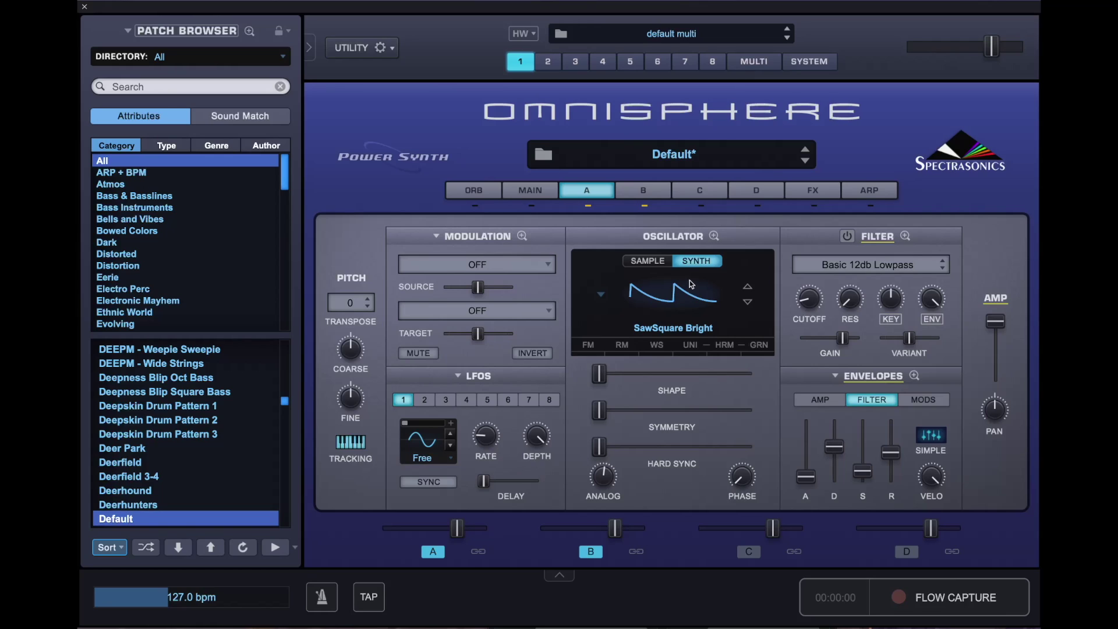
pyautogui.click(650, 196)
pyautogui.click(606, 196)
# - Set layer A's oscillator to the classic square waveform JP-8 Square
pyautogui.click(674, 302)
pyautogui.click(673, 303)
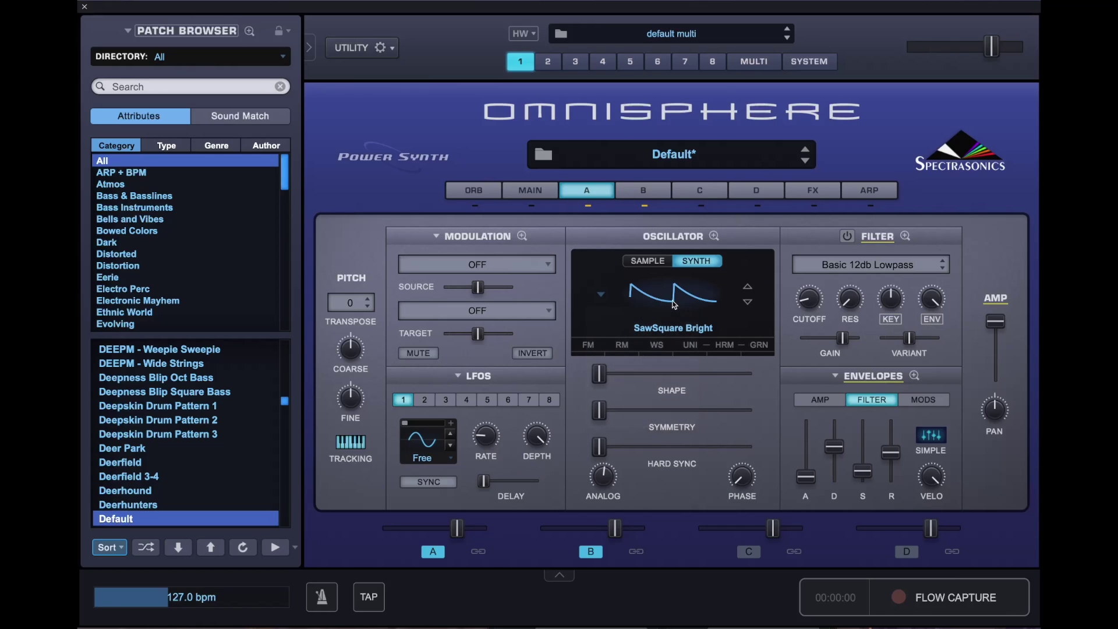
pyautogui.click(603, 296)
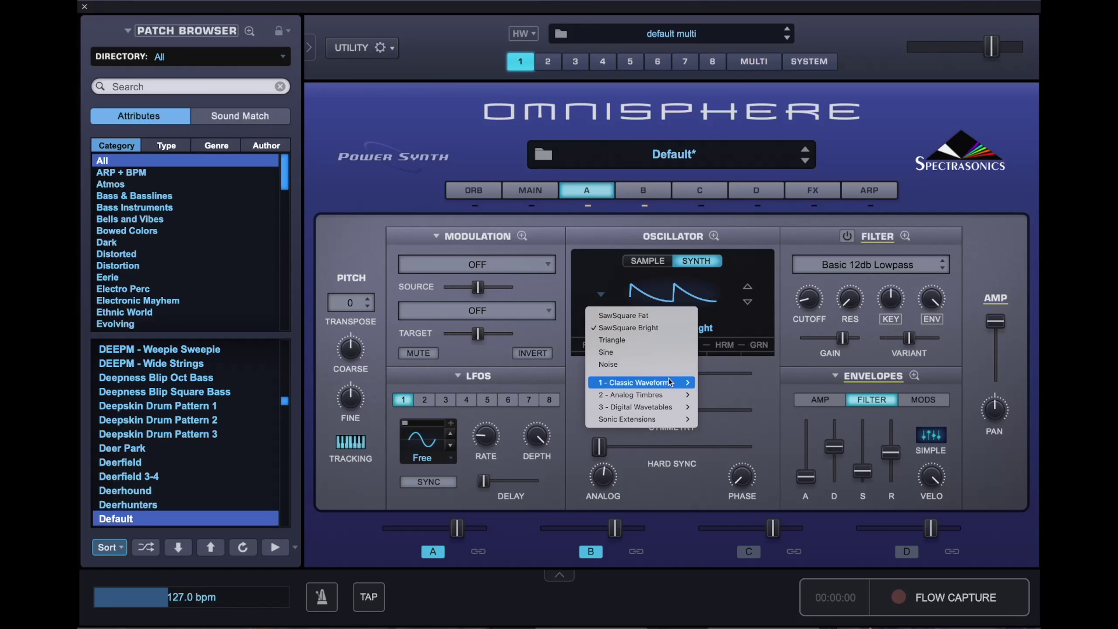
pyautogui.moveTo(670, 386)
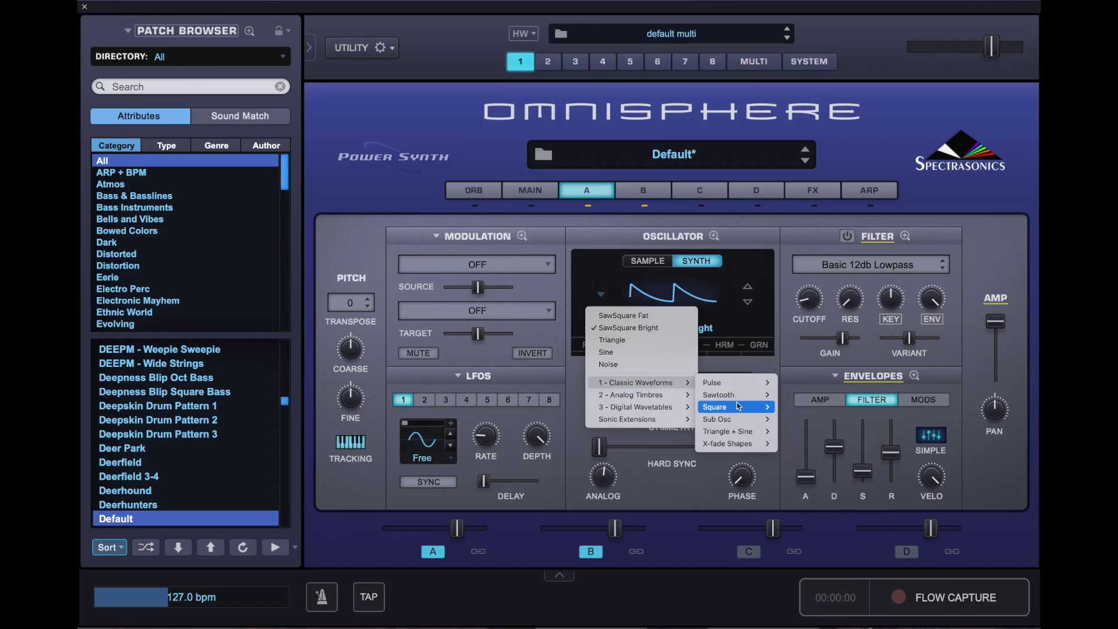
pyautogui.moveTo(722, 408)
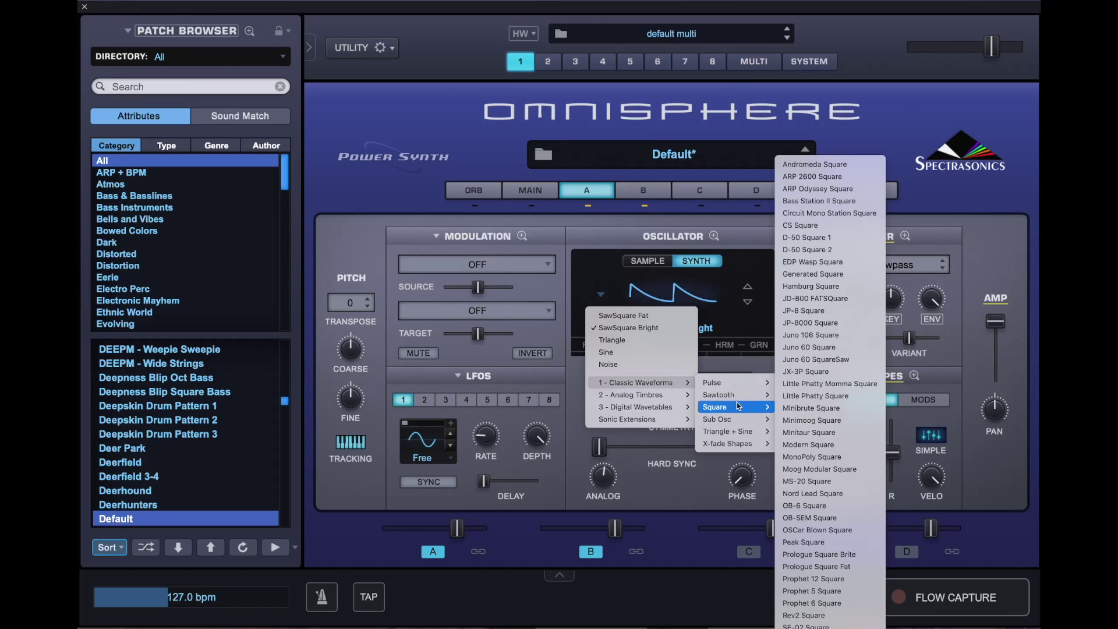
pyautogui.click(822, 312)
# - Set layer B's oscillator to the JP-8 Square waveform as well
pyautogui.click(644, 192)
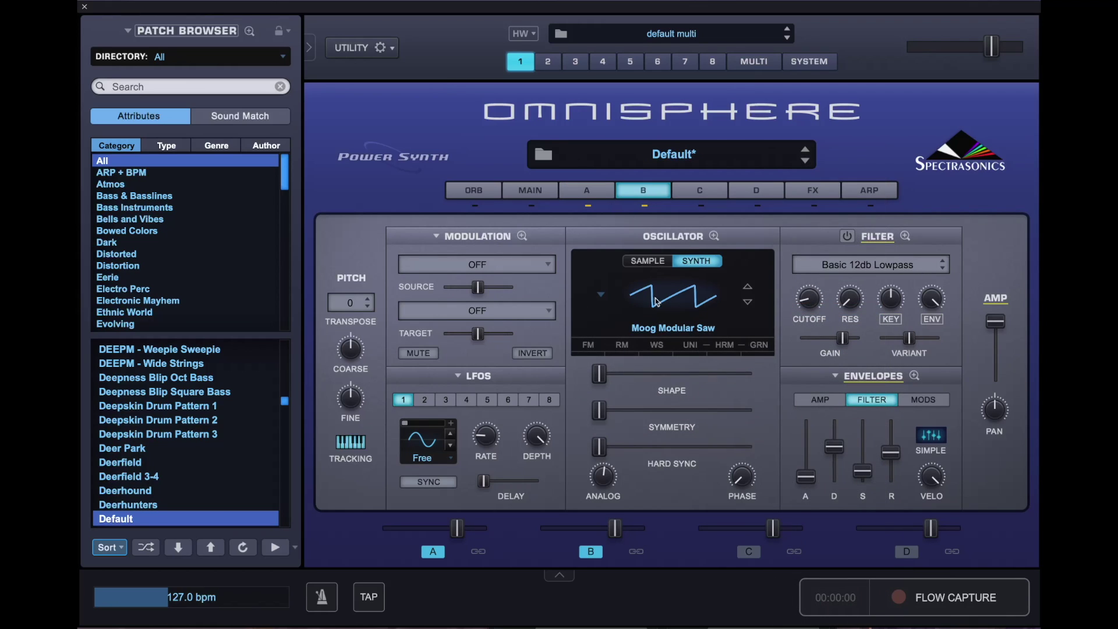
pyautogui.click(656, 298)
pyautogui.moveTo(667, 329)
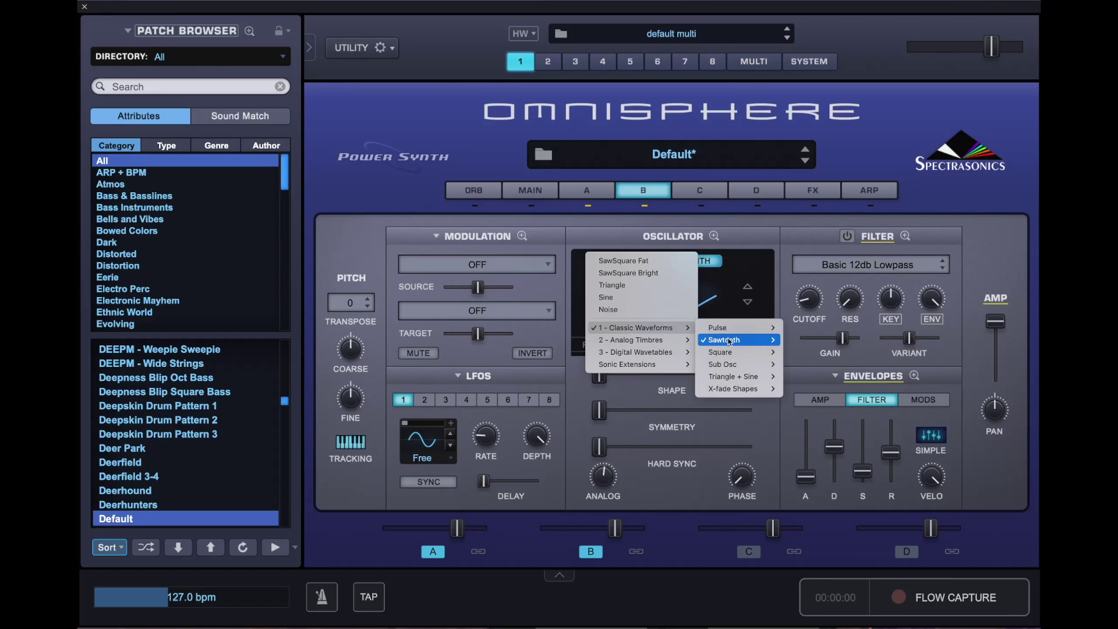
pyautogui.moveTo(728, 341)
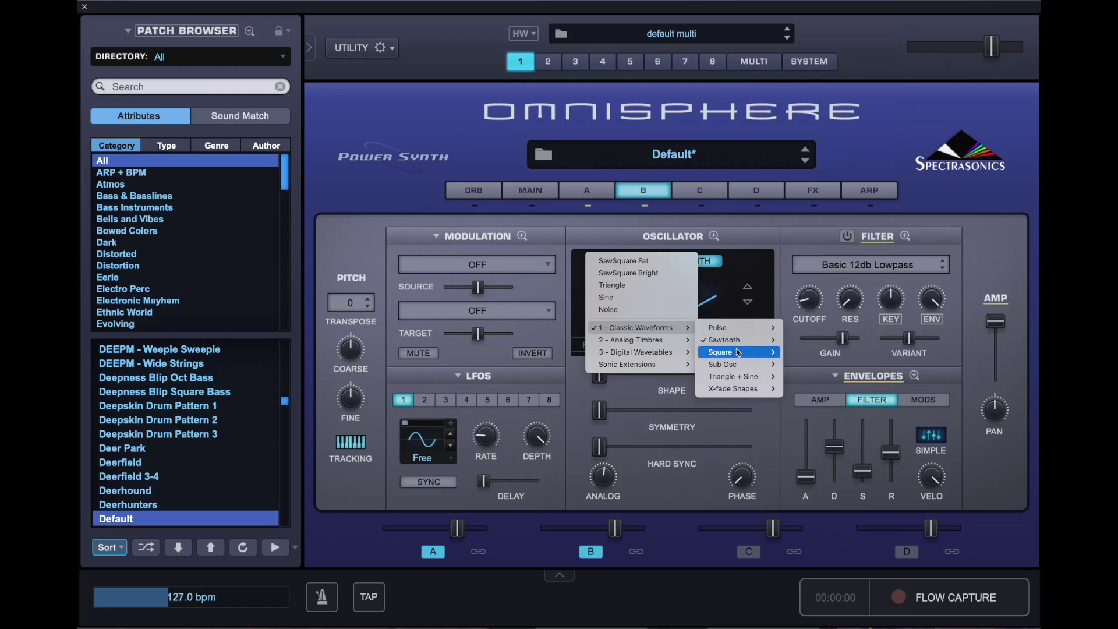
pyautogui.click(848, 311)
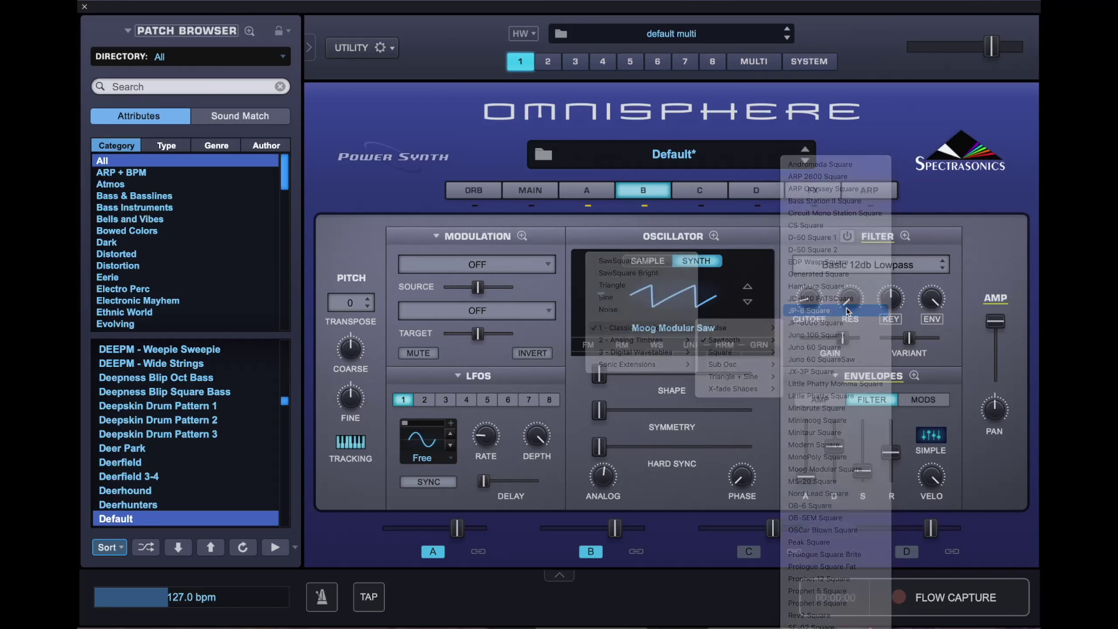
# - Detune the two layers slightly with fine pitch, lowering layer A and raising layer B
pyautogui.click(602, 200)
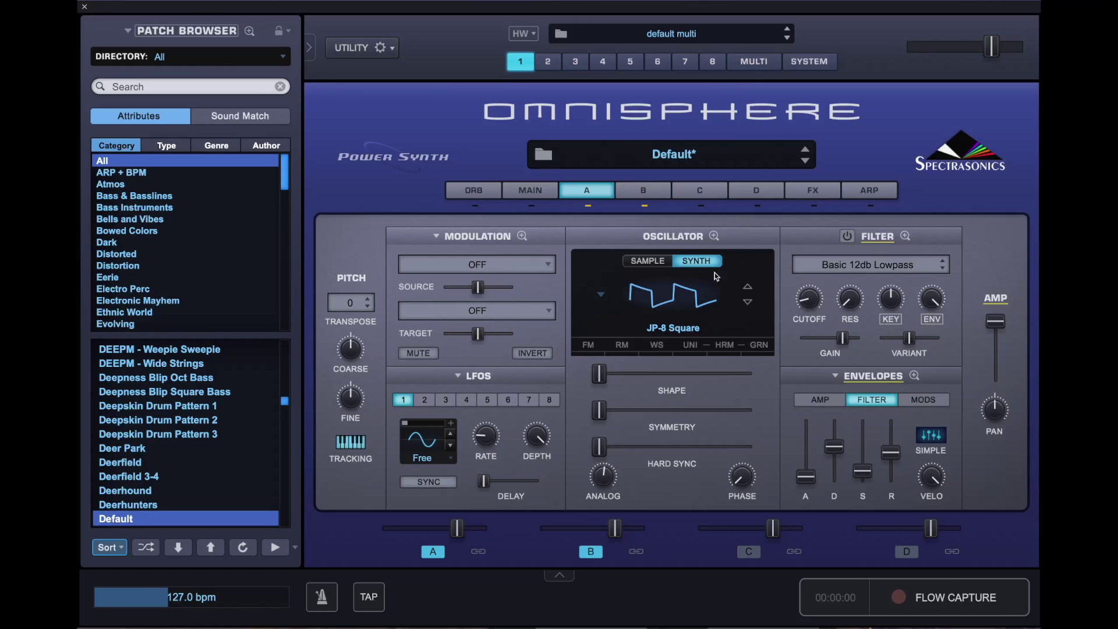
pyautogui.moveTo(351, 396); pyautogui.dragTo(352, 405)
pyautogui.click(635, 192)
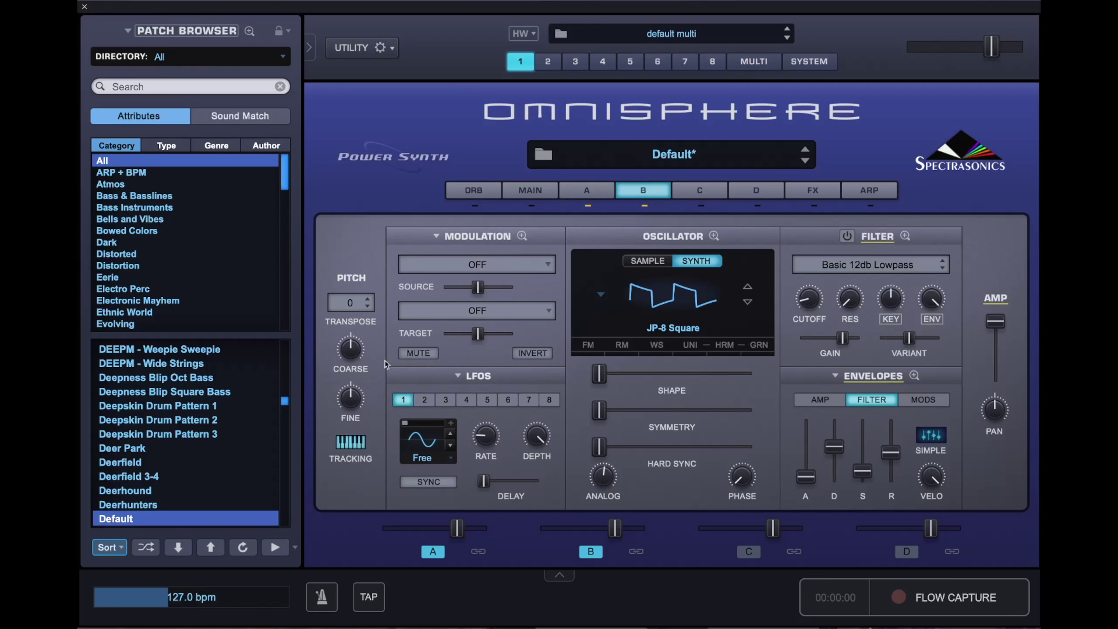
pyautogui.moveTo(355, 407); pyautogui.dragTo(355, 396)
# - Lower the shared filter's cutoff slightly from layer A
pyautogui.click(595, 190)
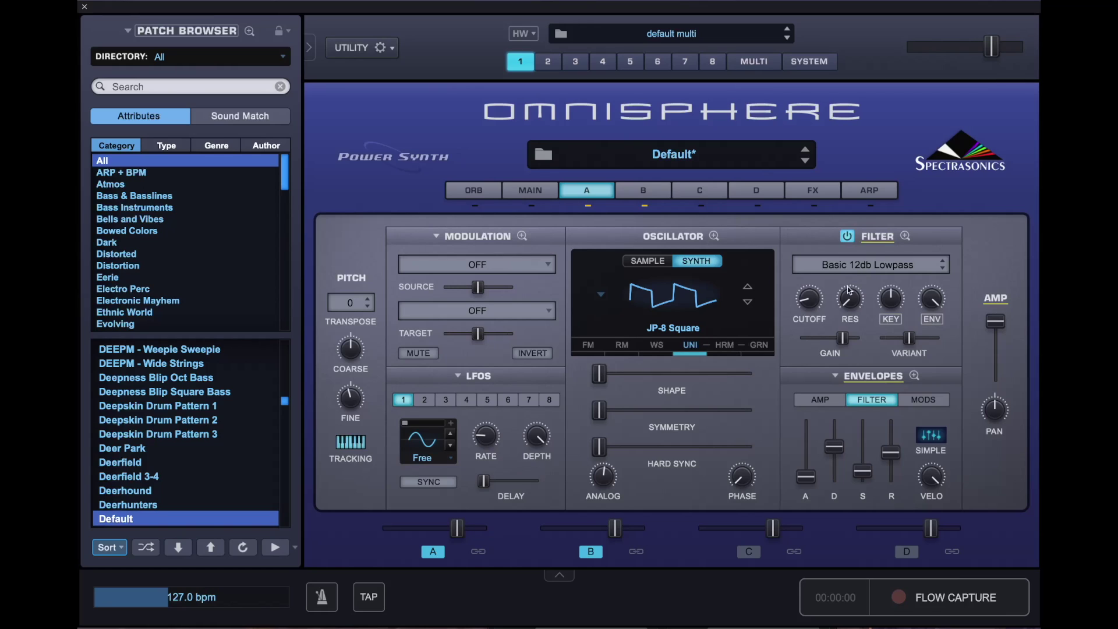
pyautogui.moveTo(810, 305)
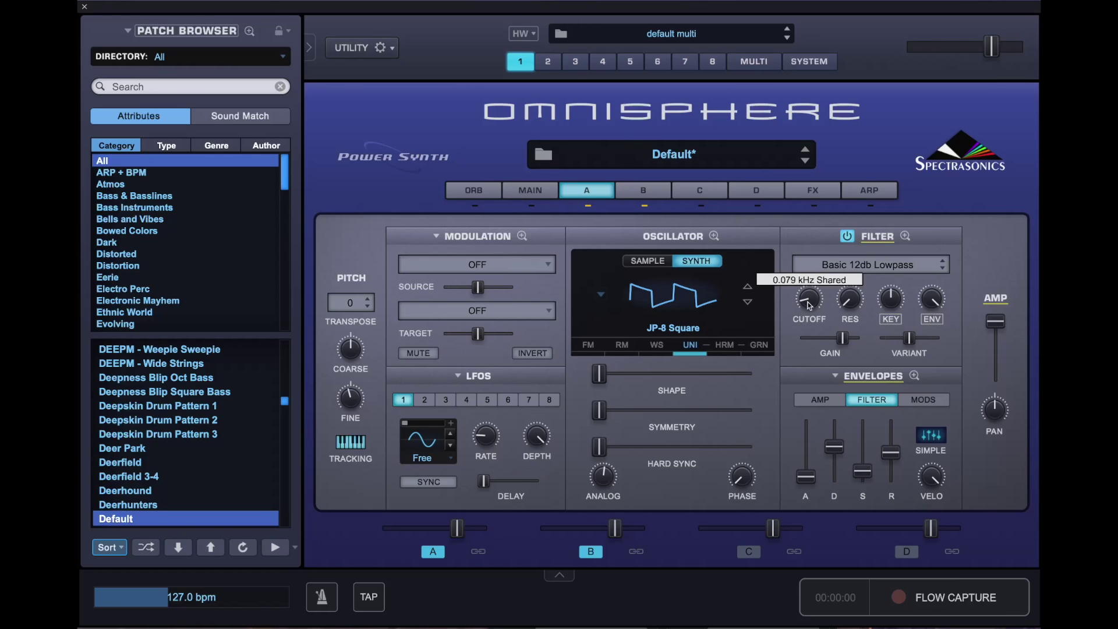
pyautogui.moveTo(810, 305); pyautogui.dragTo(814, 317)
pyautogui.moveTo(811, 317); pyautogui.dragTo(812, 316)
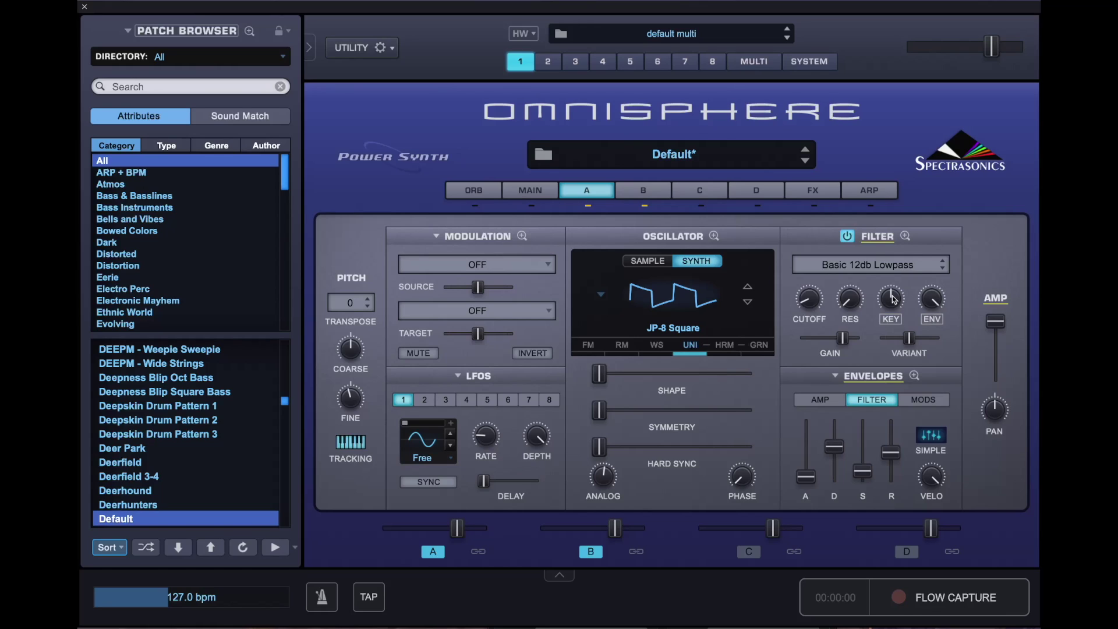
# - Reduce the filter's key tracking to below 0.315 and lower its envelope amount
pyautogui.moveTo(894, 298); pyautogui.dragTo(890, 325)
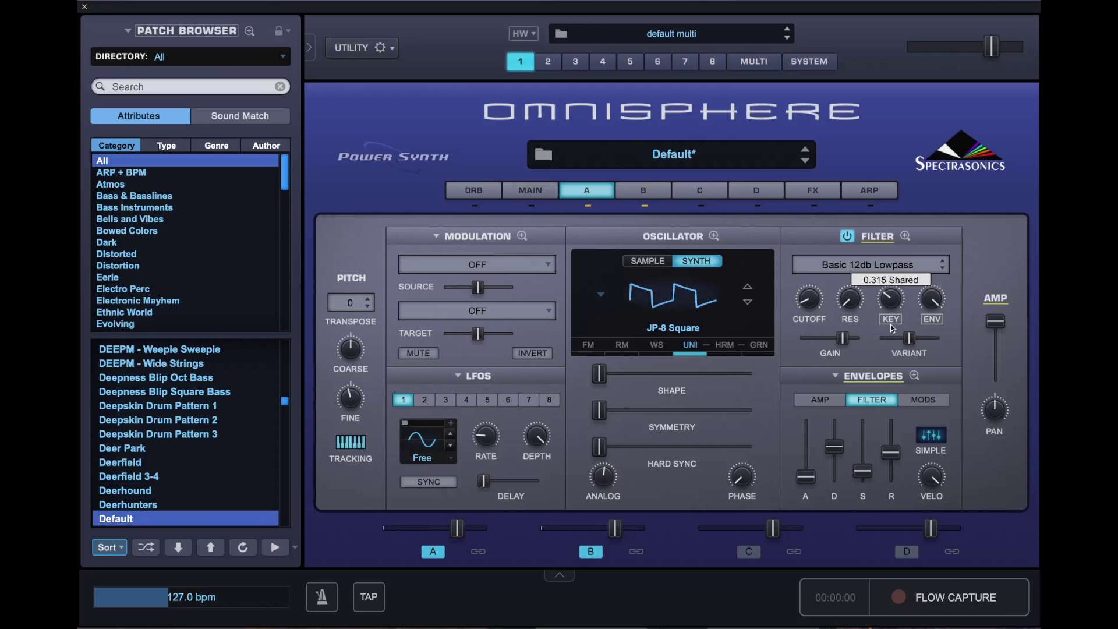
pyautogui.moveTo(890, 324); pyautogui.dragTo(887, 353)
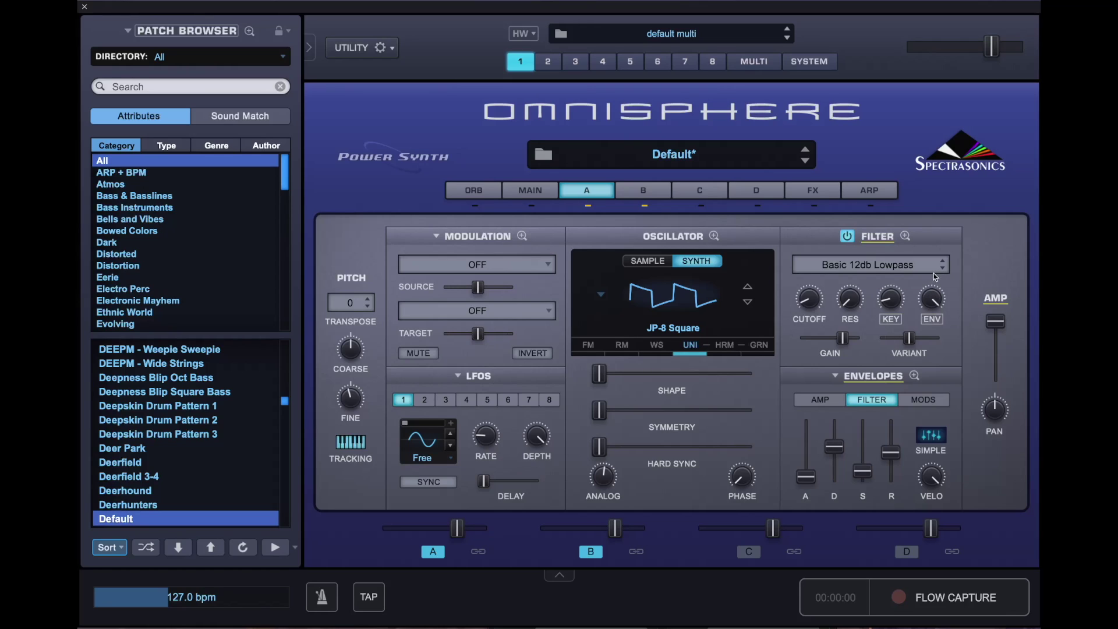
pyautogui.moveTo(934, 300)
pyautogui.moveTo(928, 322); pyautogui.dragTo(928, 346)
pyautogui.moveTo(928, 347); pyautogui.dragTo(928, 346)
# - Shape the amp envelope with sustain at minimum and slightly longer decay and release
pyautogui.click(821, 401)
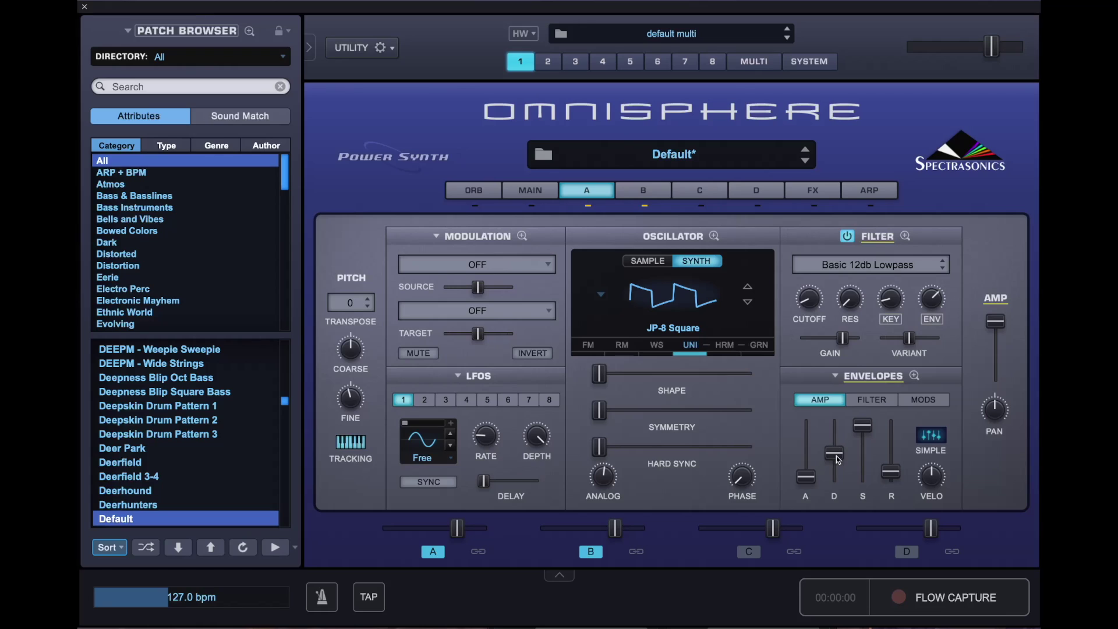
pyautogui.moveTo(837, 457)
pyautogui.moveTo(836, 457); pyautogui.dragTo(866, 513)
pyautogui.click(891, 474)
pyautogui.moveTo(891, 475); pyautogui.dragTo(892, 470)
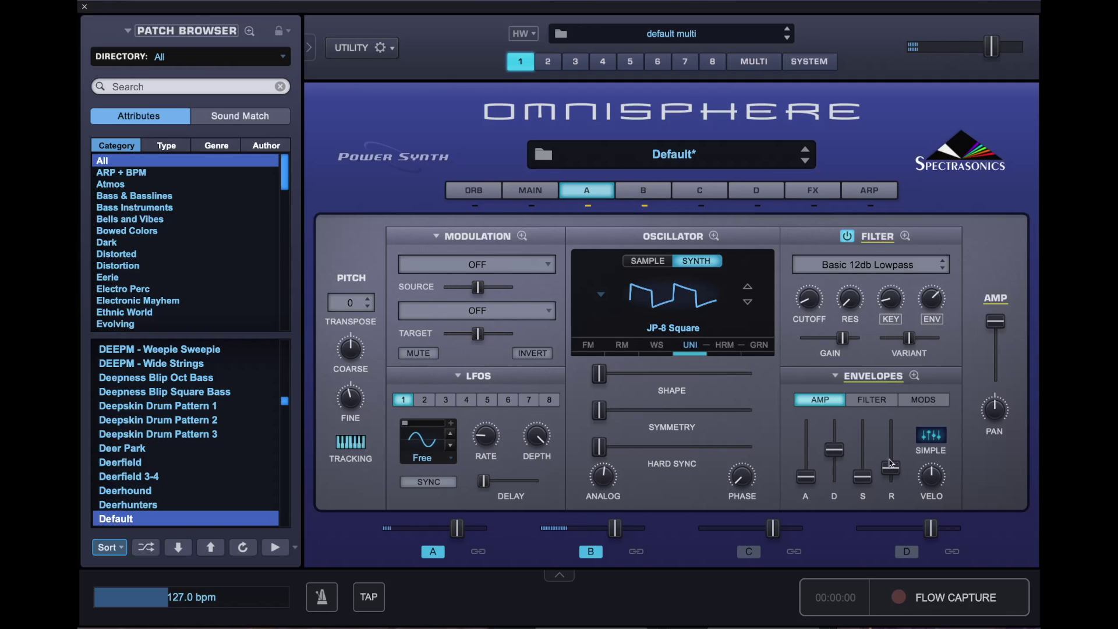
# - Shape the filter envelope with a shorter decay, sustain at minimum and a shorter release
pyautogui.click(880, 403)
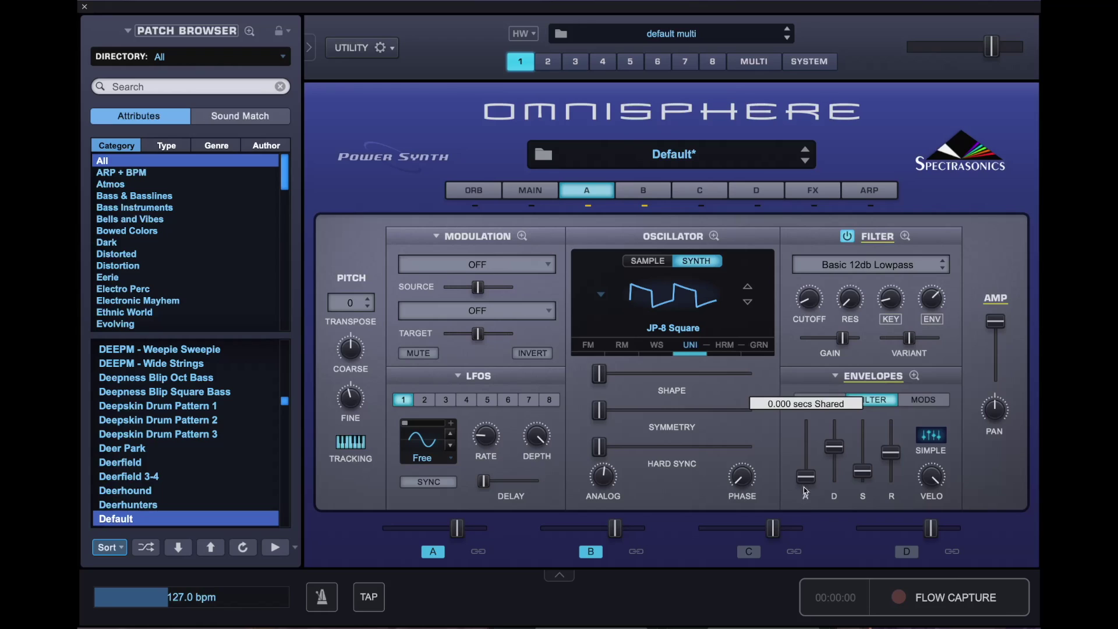
pyautogui.moveTo(835, 447); pyautogui.dragTo(834, 463)
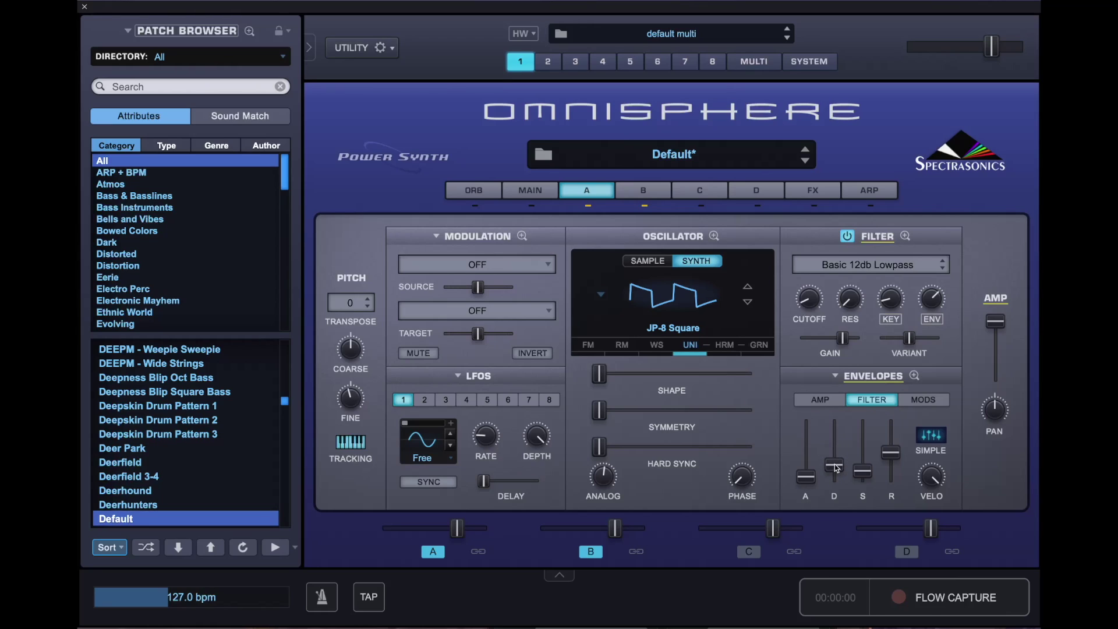
pyautogui.moveTo(870, 482); pyautogui.dragTo(869, 512)
pyautogui.moveTo(893, 454); pyautogui.dragTo(895, 466)
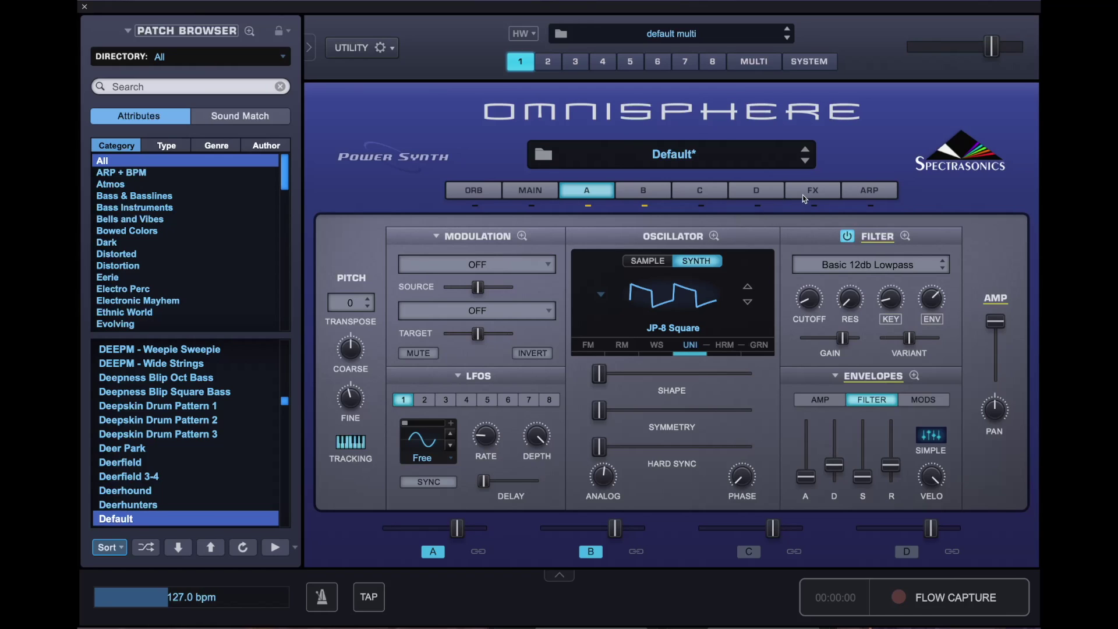
# - Turn on the arpeggiator with a 2 OCT range and Random pattern, and shorten its note length
pyautogui.click(874, 194)
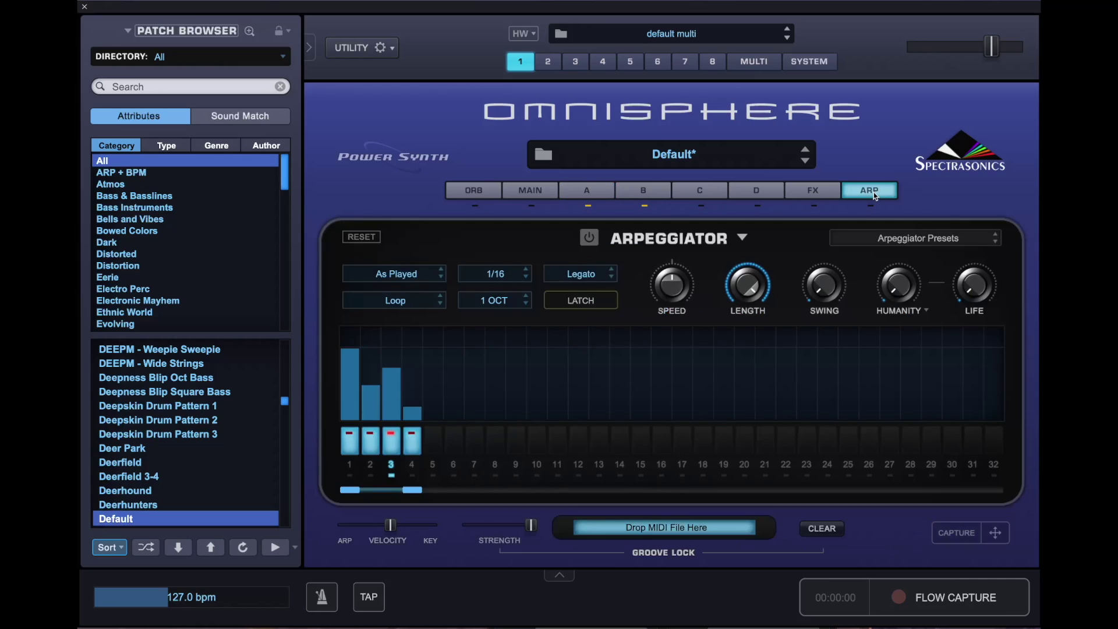
pyautogui.click(593, 239)
pyautogui.click(506, 304)
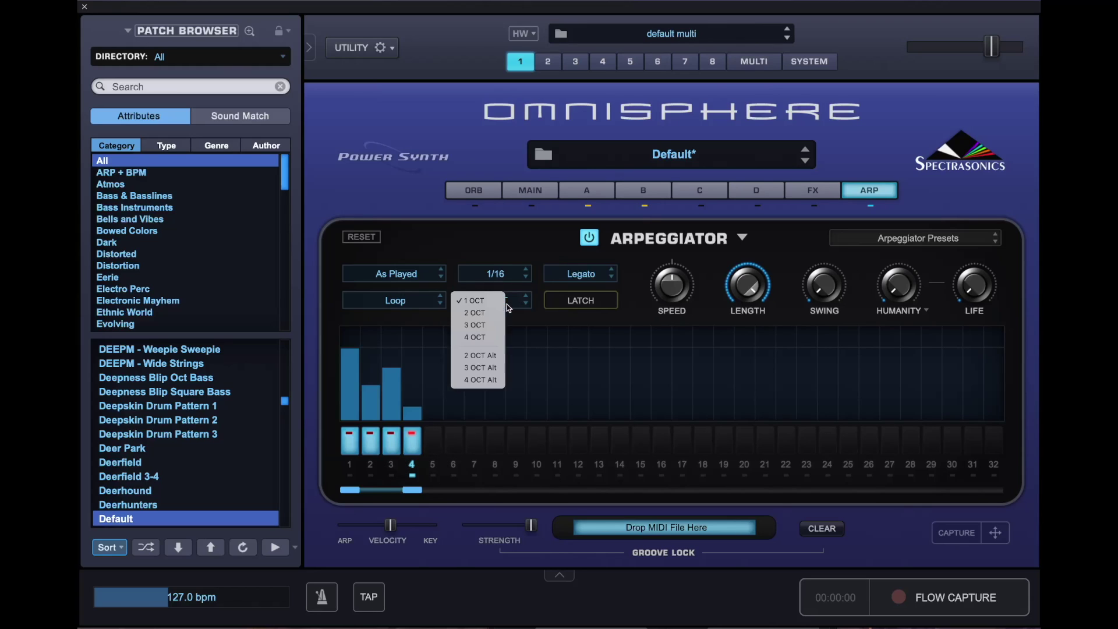
pyautogui.click(474, 312)
pyautogui.click(410, 278)
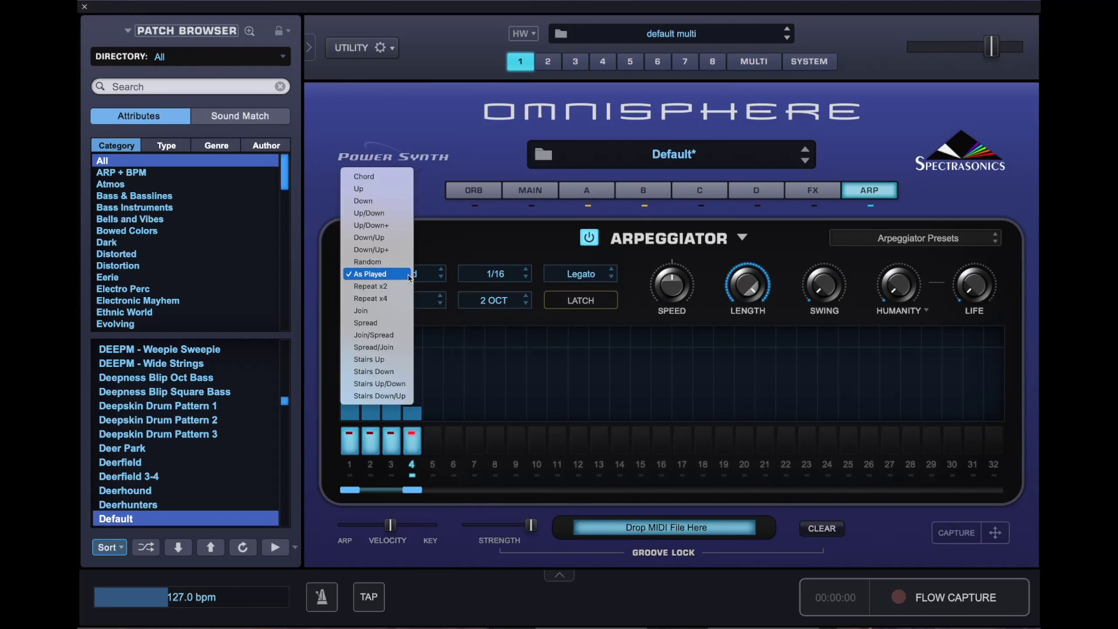
pyautogui.click(386, 263)
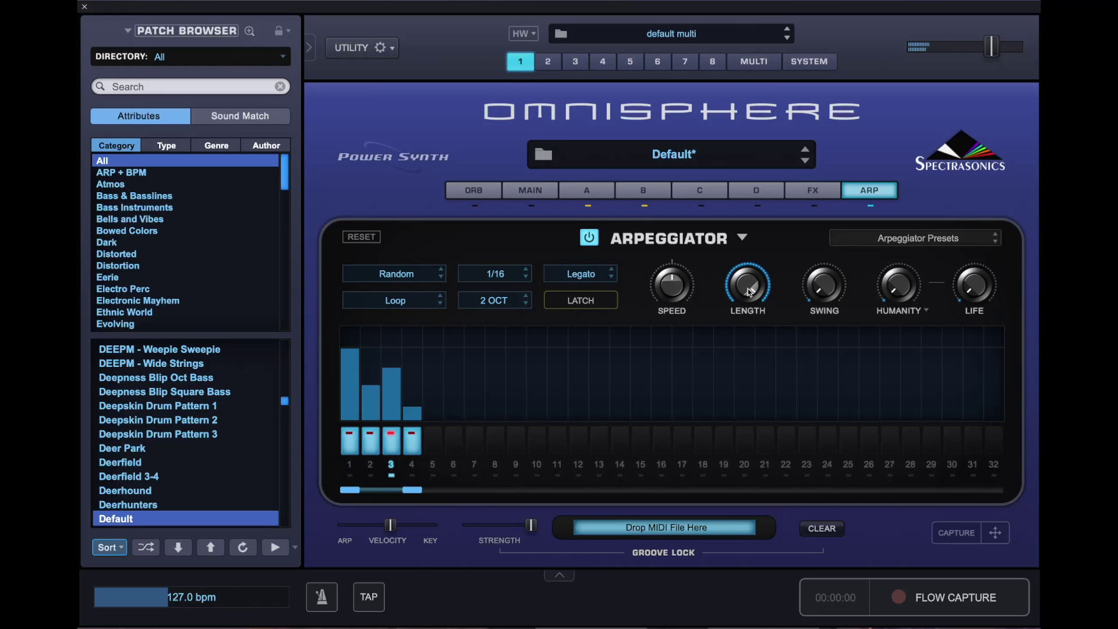
pyautogui.moveTo(751, 287); pyautogui.dragTo(751, 343)
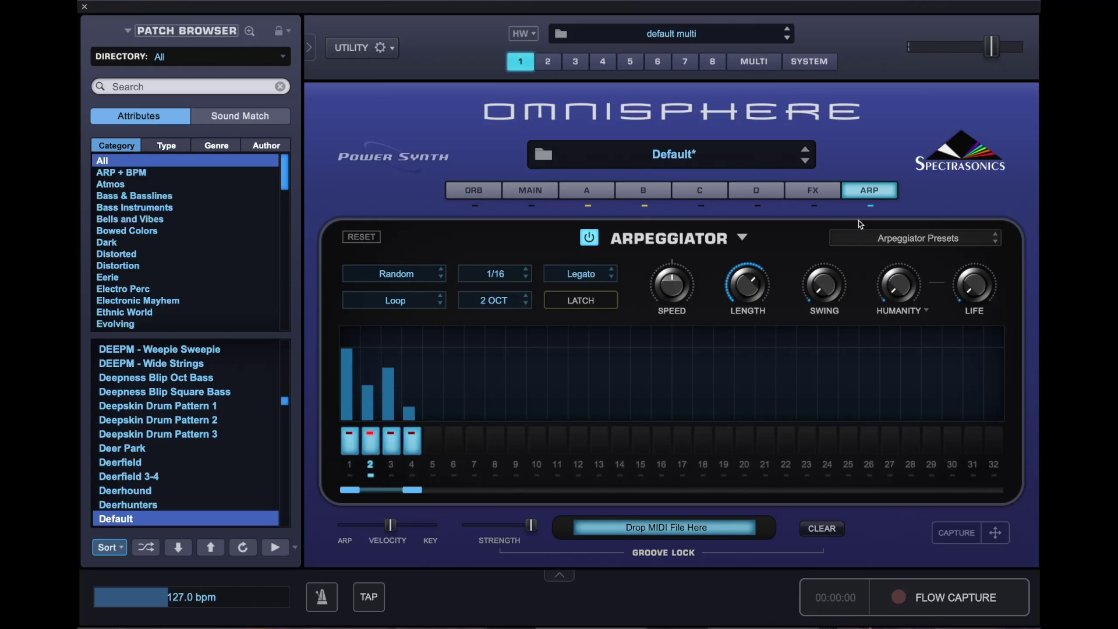
# - Add the Pro-Verb reverb to the first slot of the Common effects rack
pyautogui.click(820, 193)
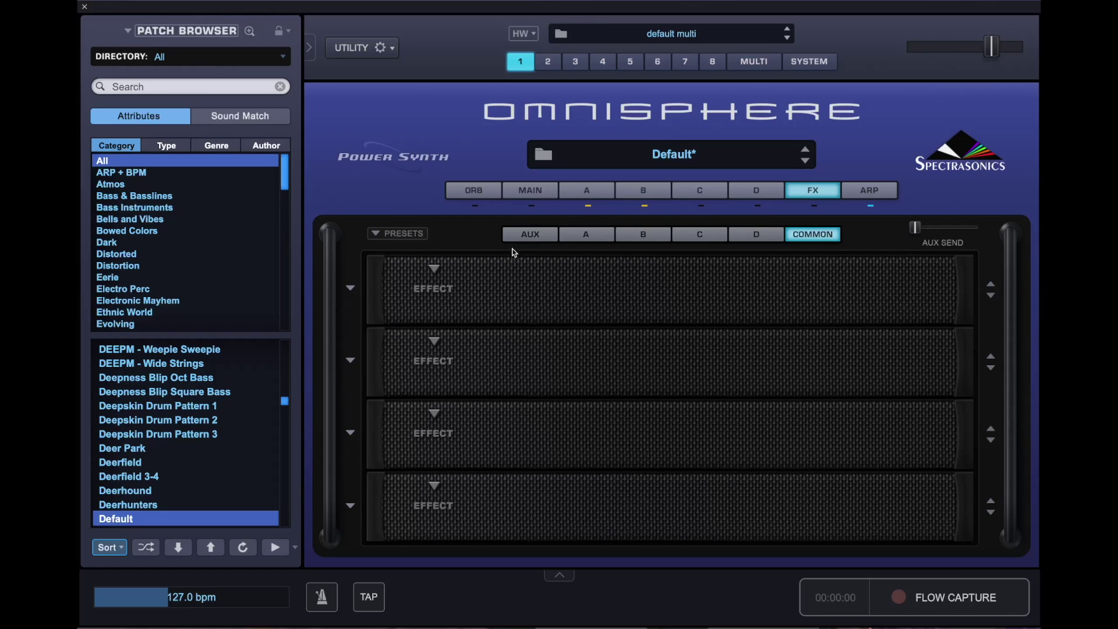
pyautogui.click(443, 272)
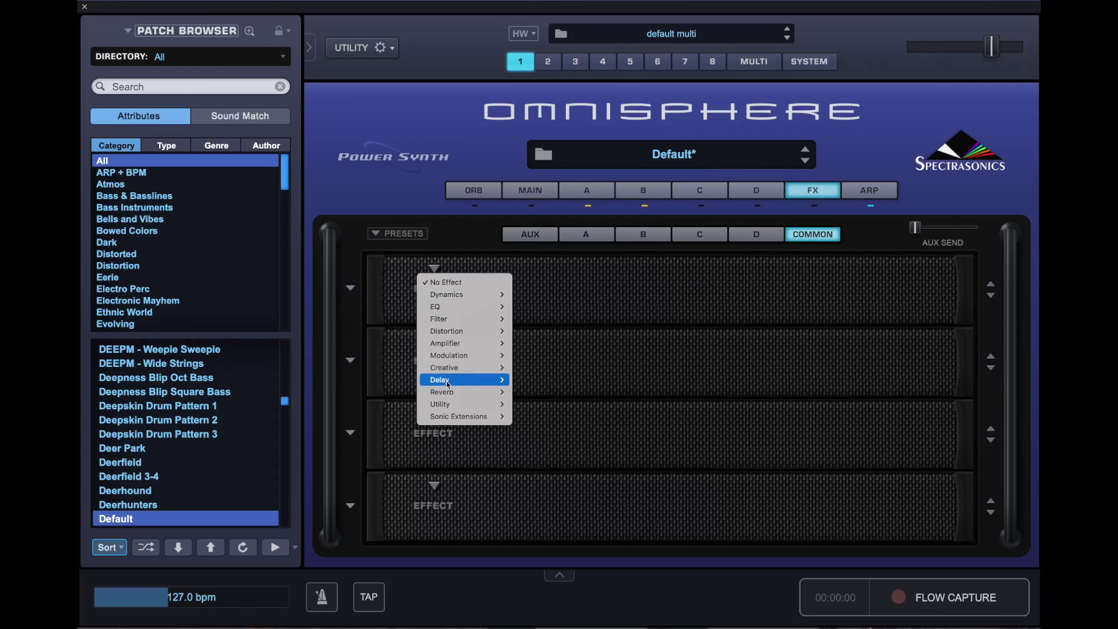
pyautogui.moveTo(447, 393)
pyautogui.click(534, 392)
pyautogui.moveTo(418, 315)
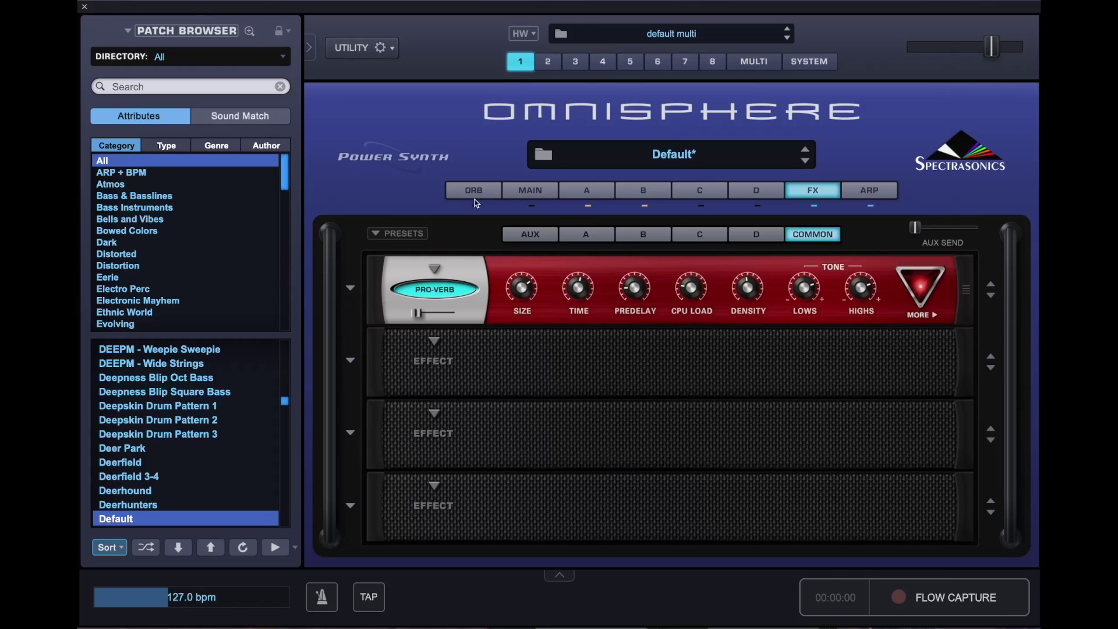
# - Go back to layer A's synthesis settings
pyautogui.click(586, 190)
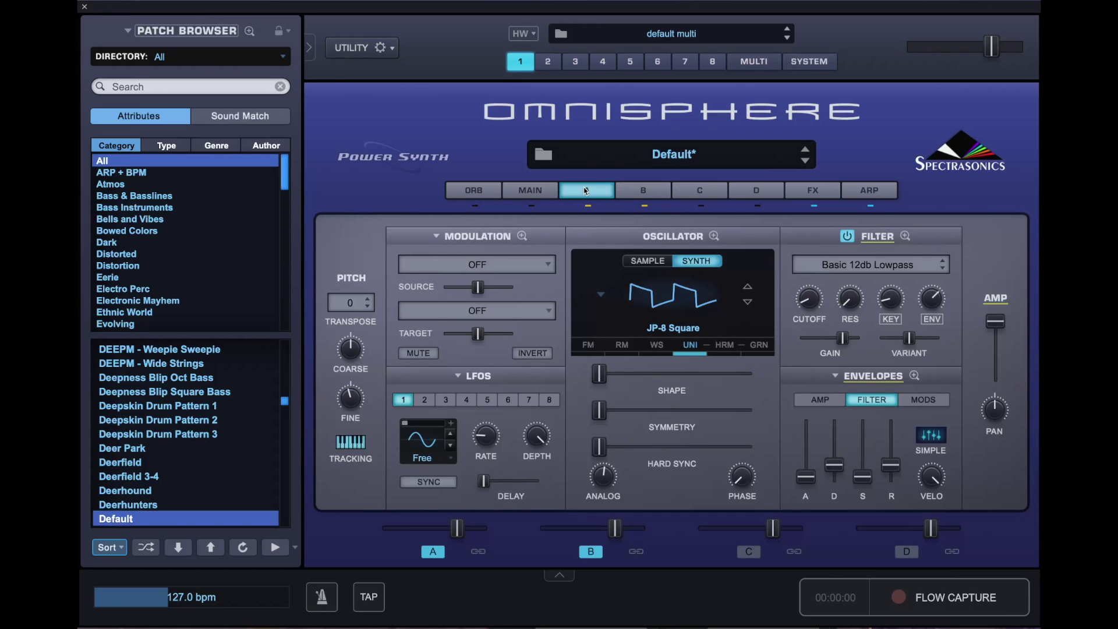